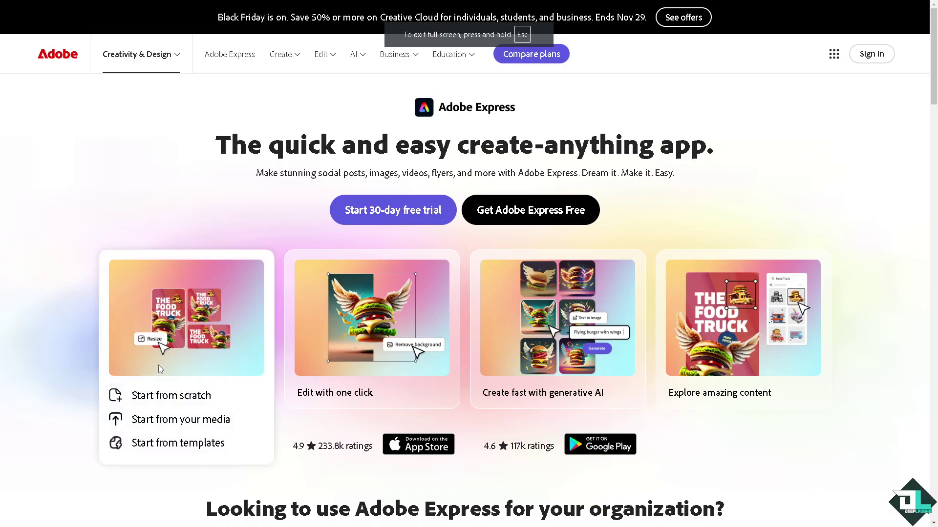
Step: Choose 'Get Adobe Express Free' on the Adobe Express product page
mouse_move(537, 311)
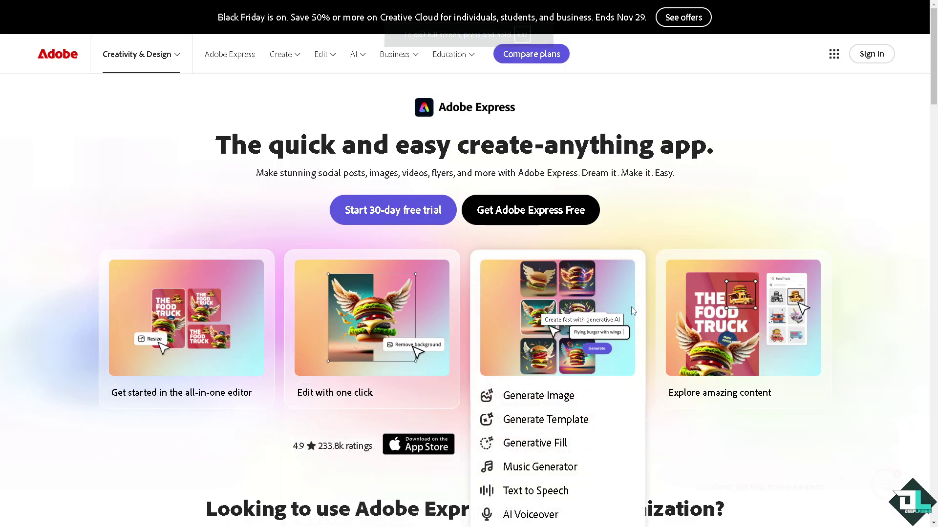
mouse_move(710, 312)
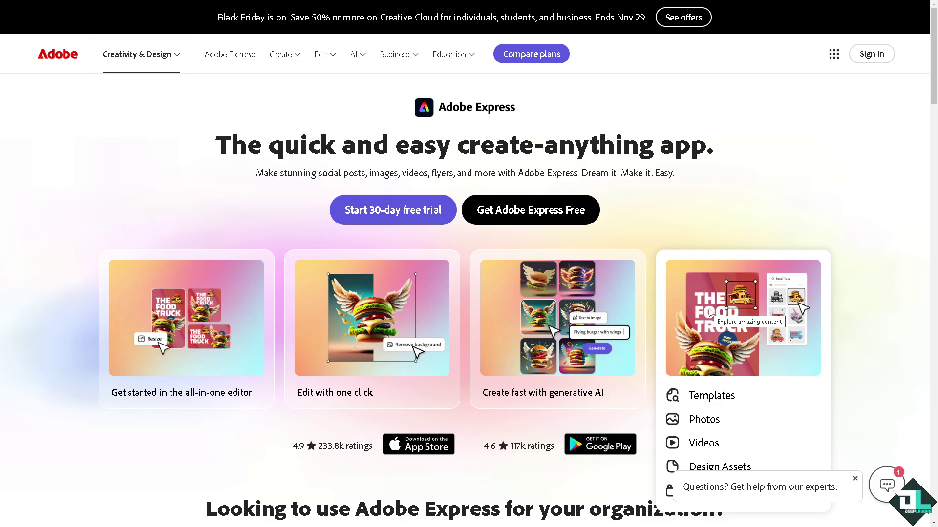
left_click(516, 212)
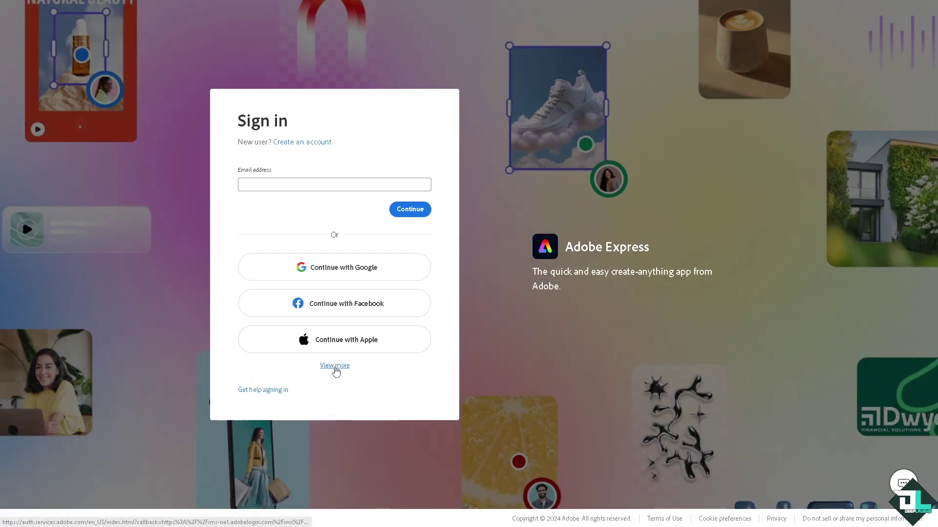
Step: Begin account setup to sign in and open the 'How to Use Animation in Adobe Express' design
left_click(307, 97)
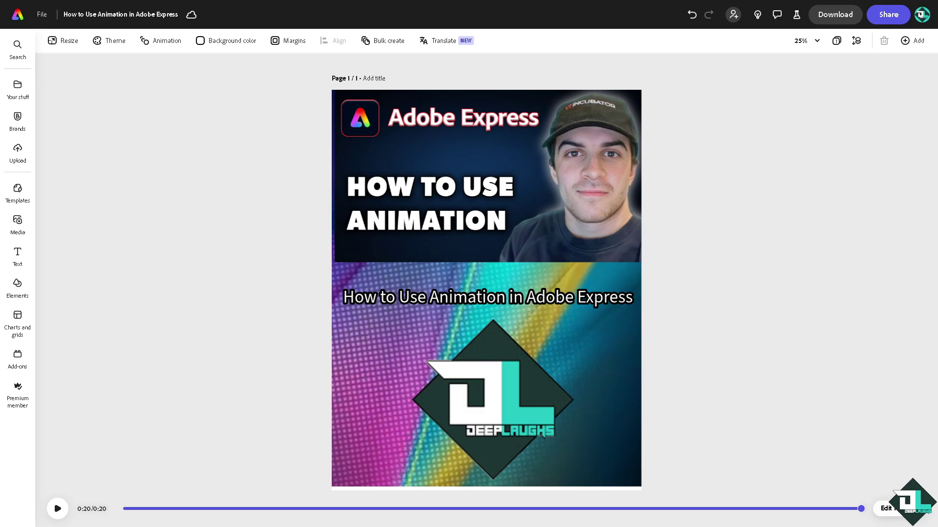
Step: Select the top tutorial thumbnail image and open its Animation options
left_click(456, 130)
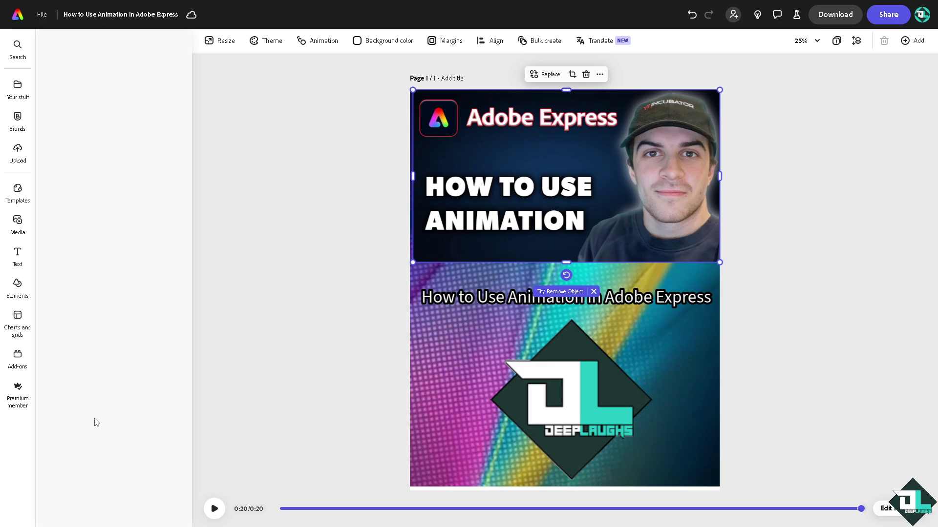
left_click(95, 421)
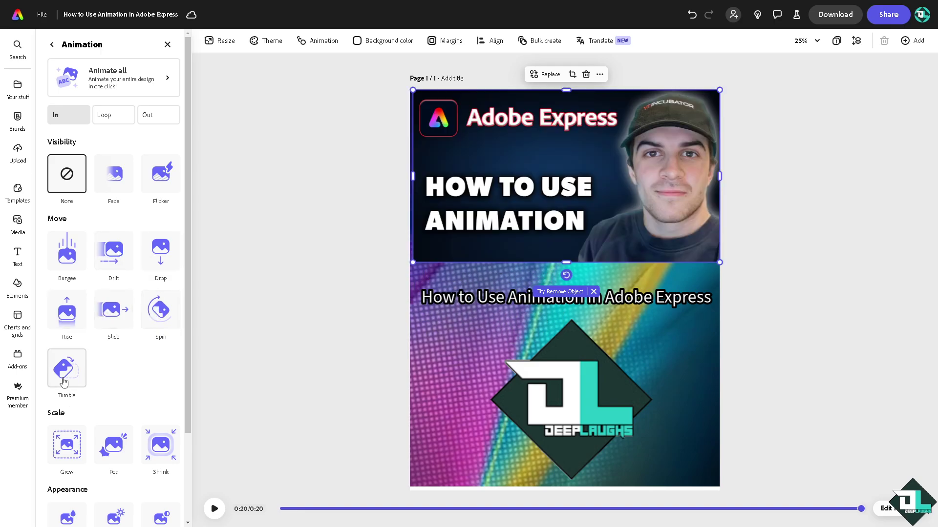
Step: Apply the Grayscale preset from Appearance as the thumbnail's In animation
scroll(68, 393, "down", 1)
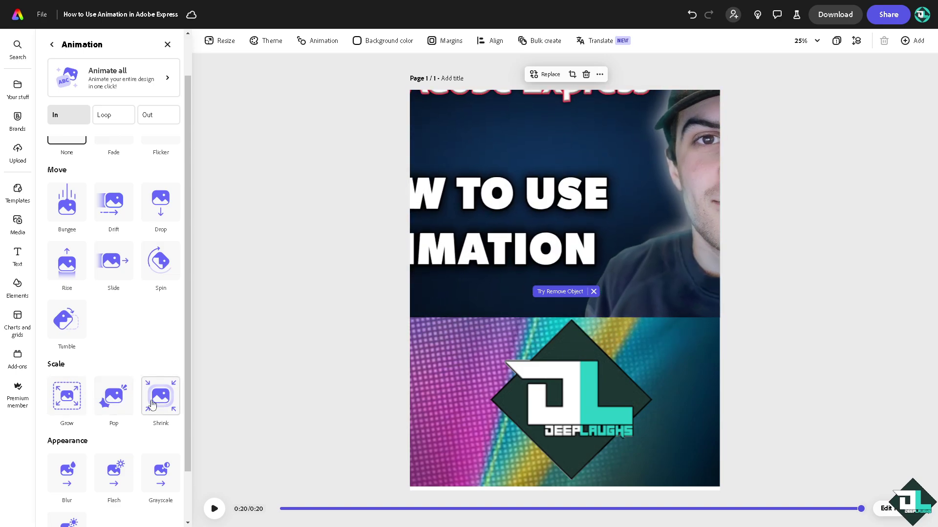
scroll(123, 415, "down", 1)
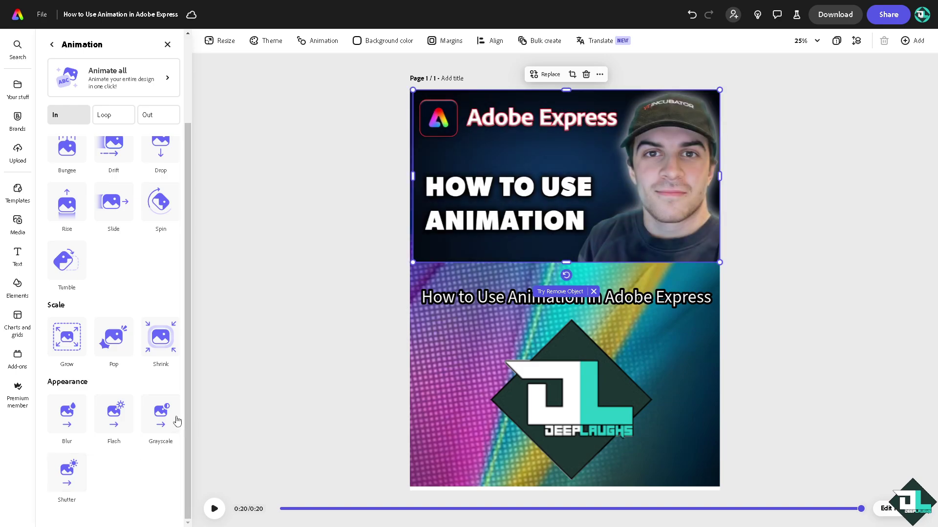
scroll(177, 421, "up", 3)
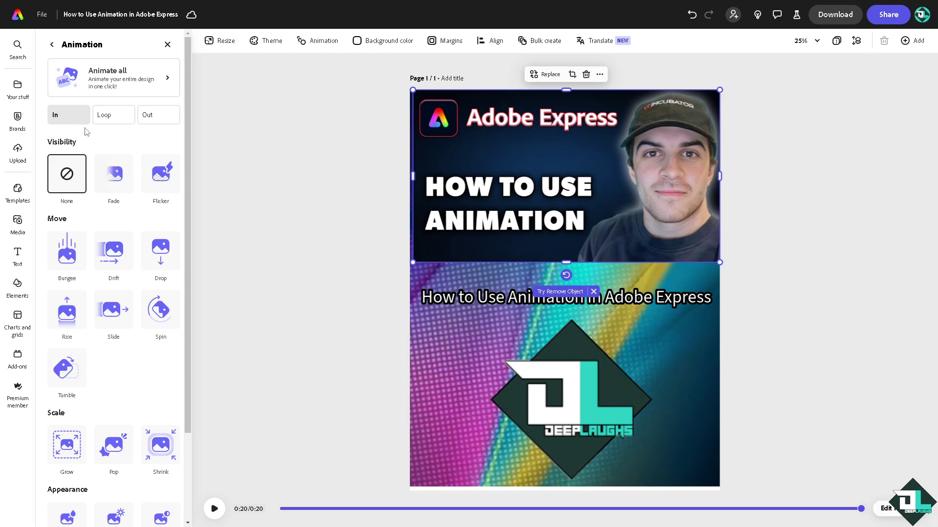
scroll(130, 312, "down", 1)
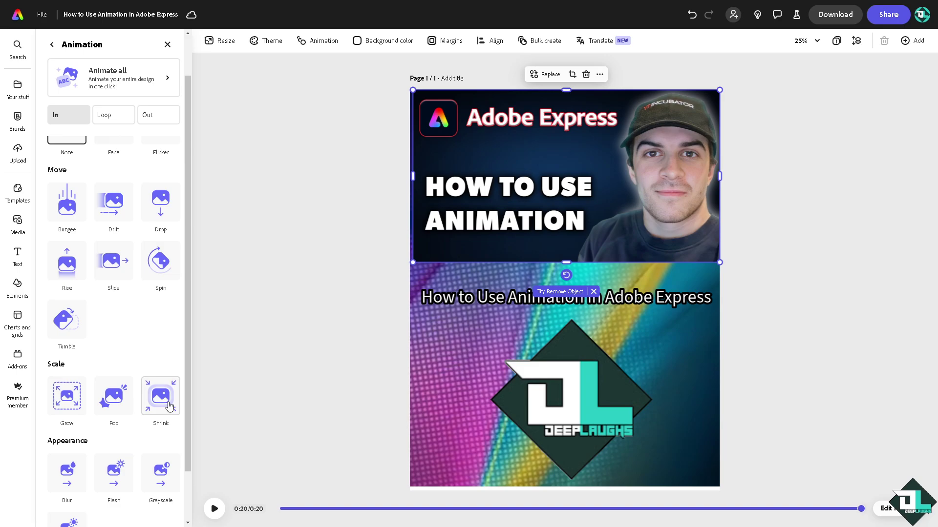
scroll(130, 405, "down", 1)
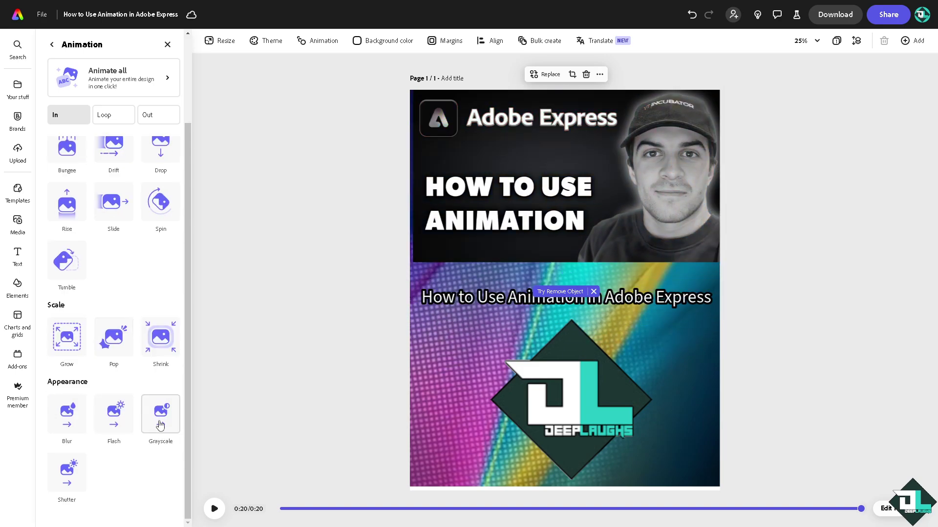
left_click(160, 425)
scroll(144, 264, "up", 2)
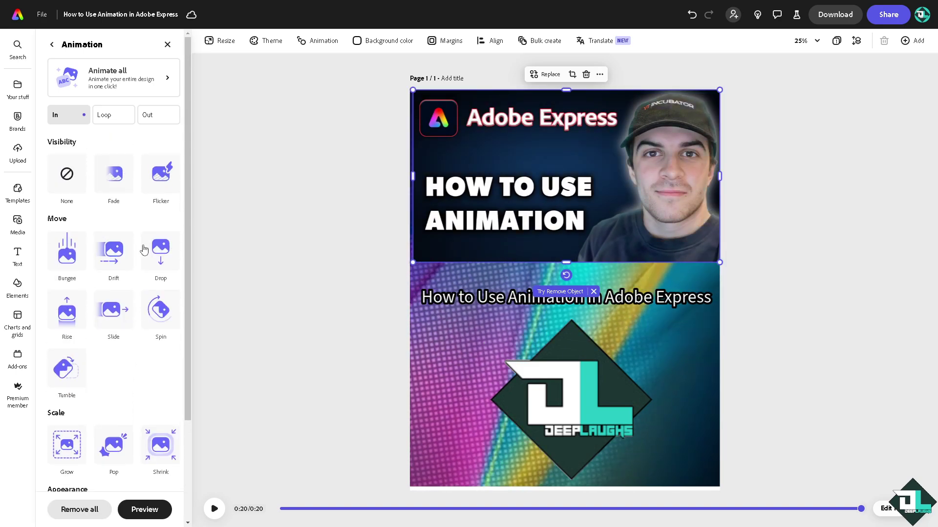
Step: Set the thumbnail's Out animation to Flash and preview the image's animations
left_click(161, 117)
scroll(149, 341, "down", 2)
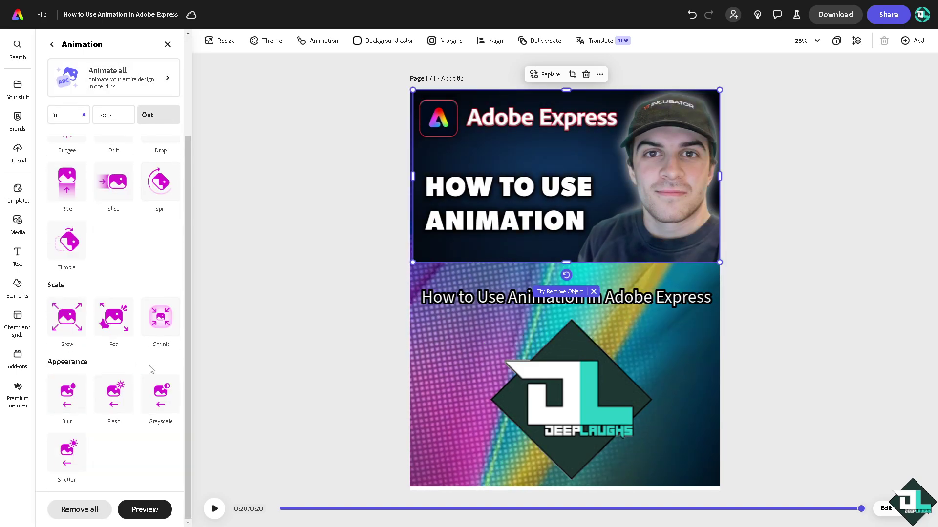
left_click(117, 402)
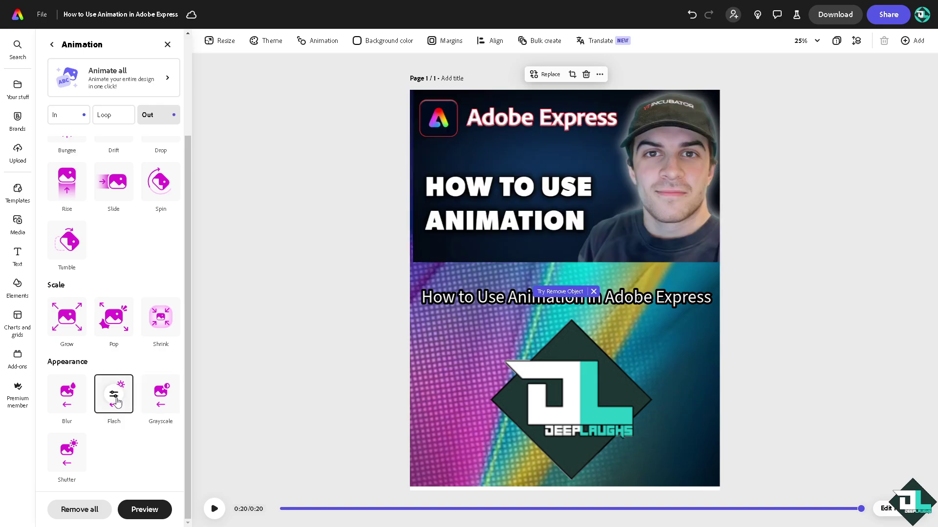
left_click(146, 509)
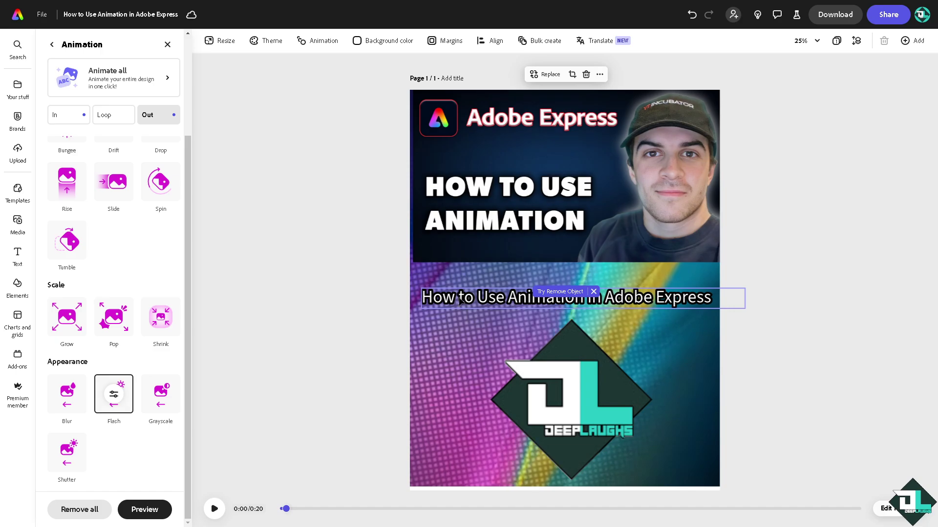
Step: Select the subtitle text and give it a Bungee entrance animation
left_click(361, 274)
left_click(493, 306)
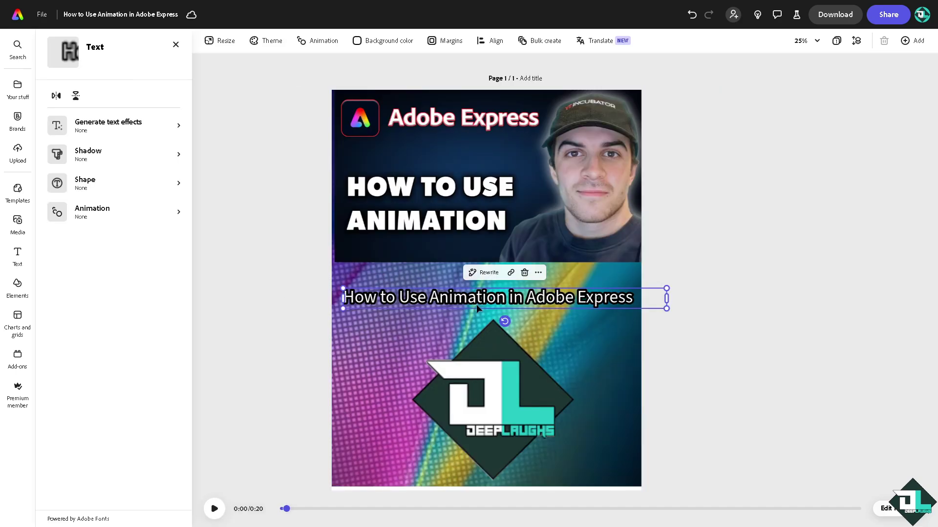
scroll(130, 427, "down", 2)
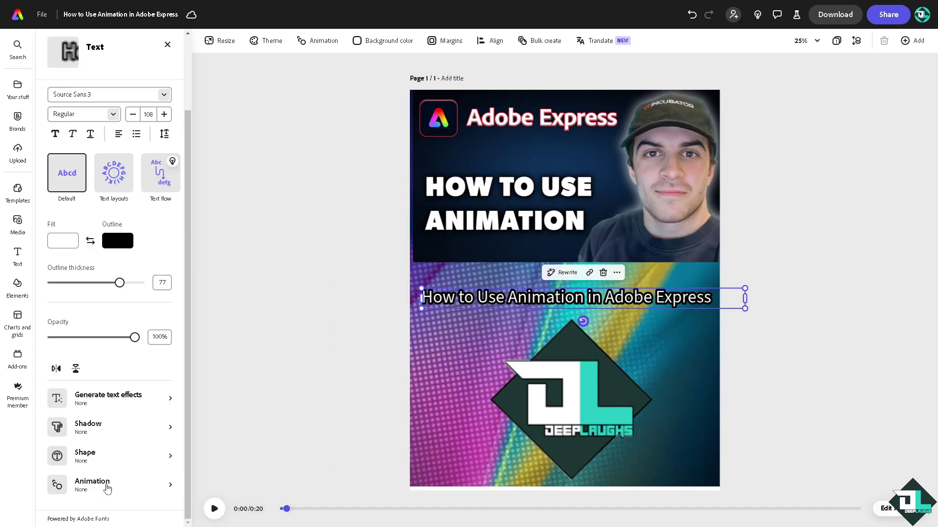
left_click(108, 486)
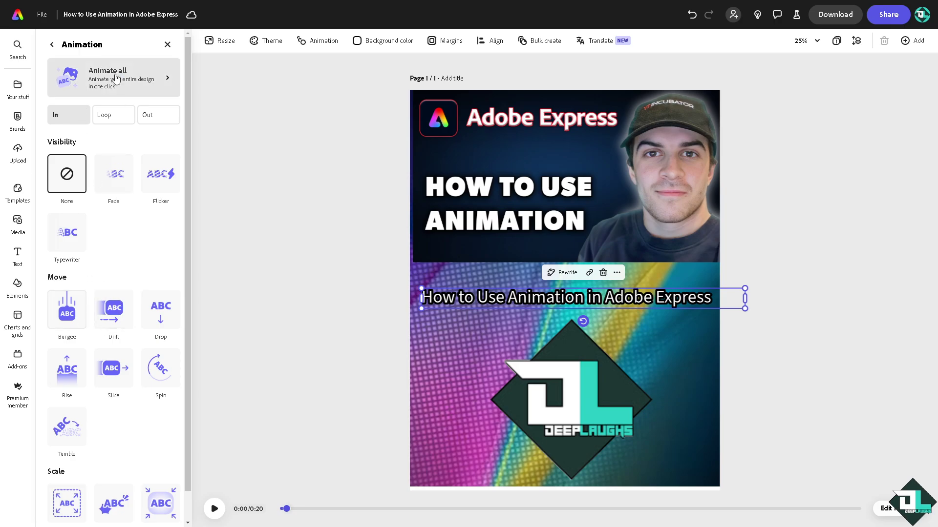
left_click(79, 326)
Step: Set Spin as the subtitle's exit animation, then open the DeepLaughs logo's animation options
left_click(165, 115)
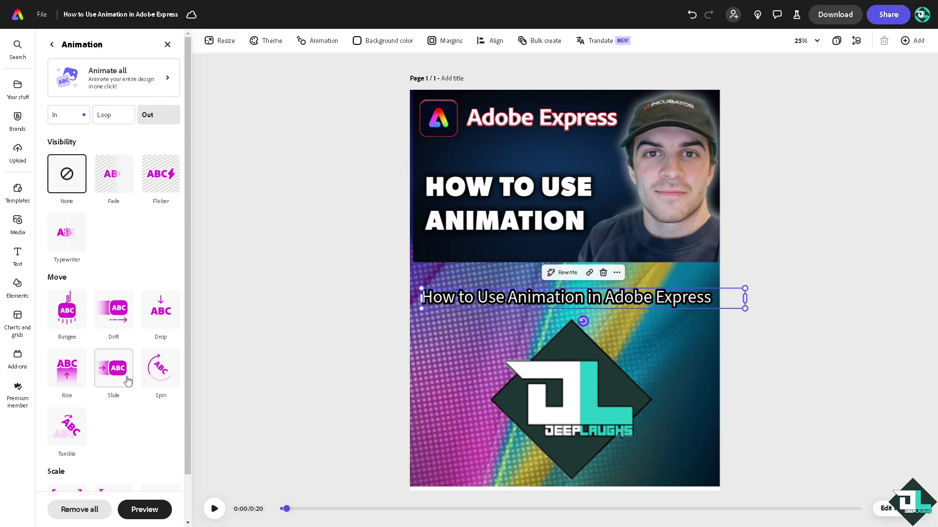
left_click(166, 377)
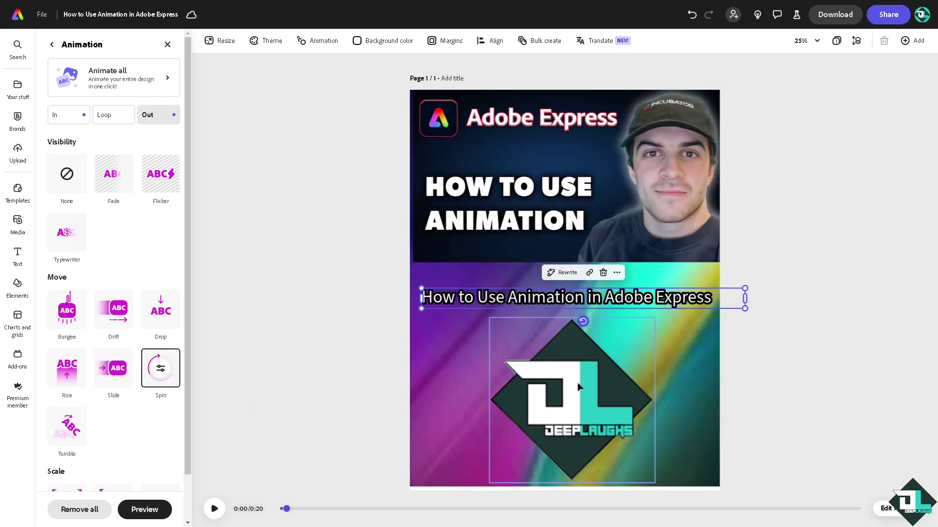
left_click(577, 384)
left_click(117, 363)
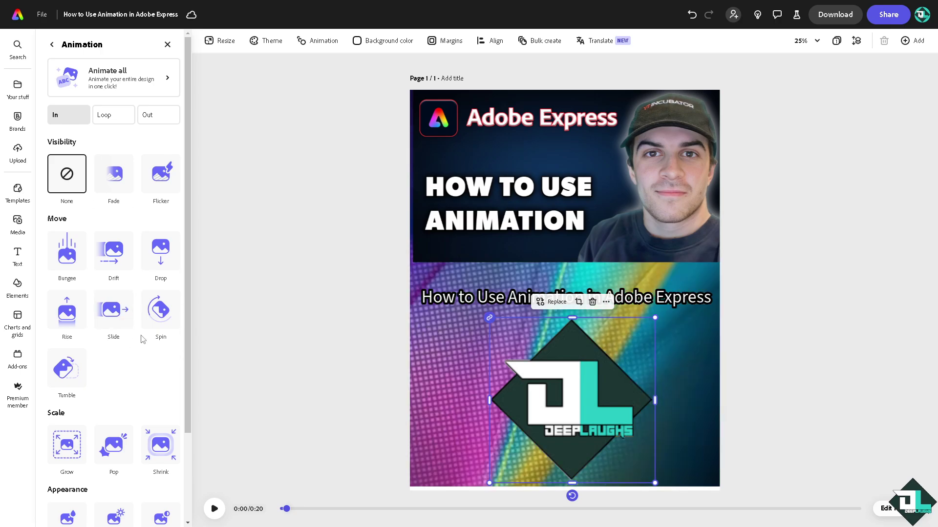
Step: Give the DeepLaughs logo Blur on In and Grayscale on Out, then preview it
scroll(129, 349, "down", 2)
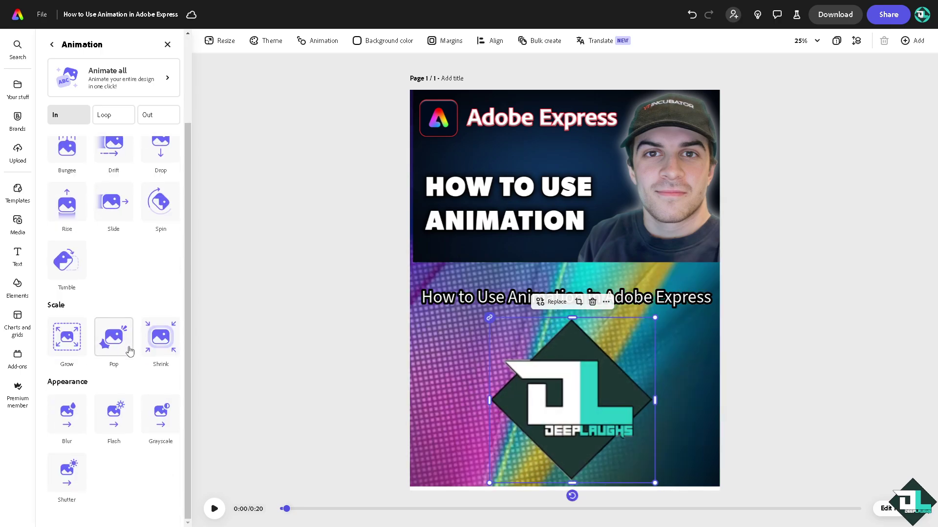
left_click(72, 428)
left_click(152, 114)
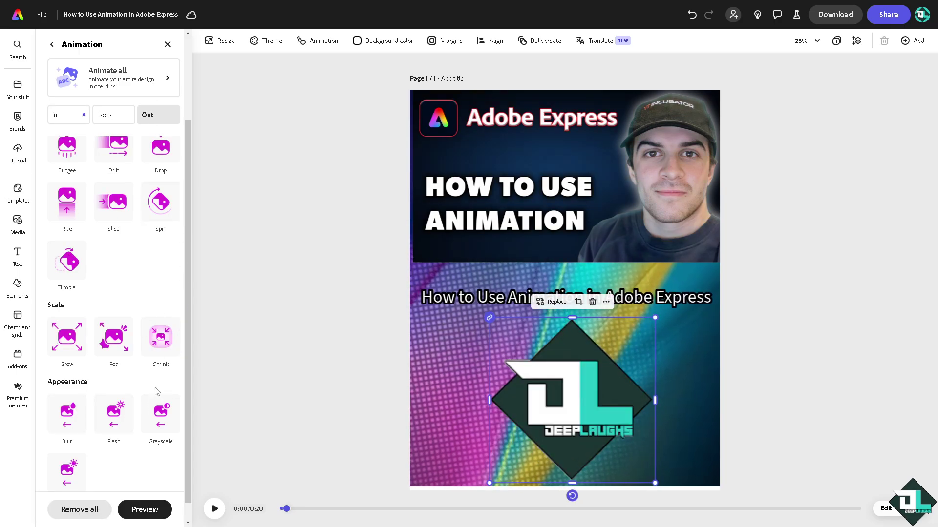
left_click(161, 415)
left_click(146, 510)
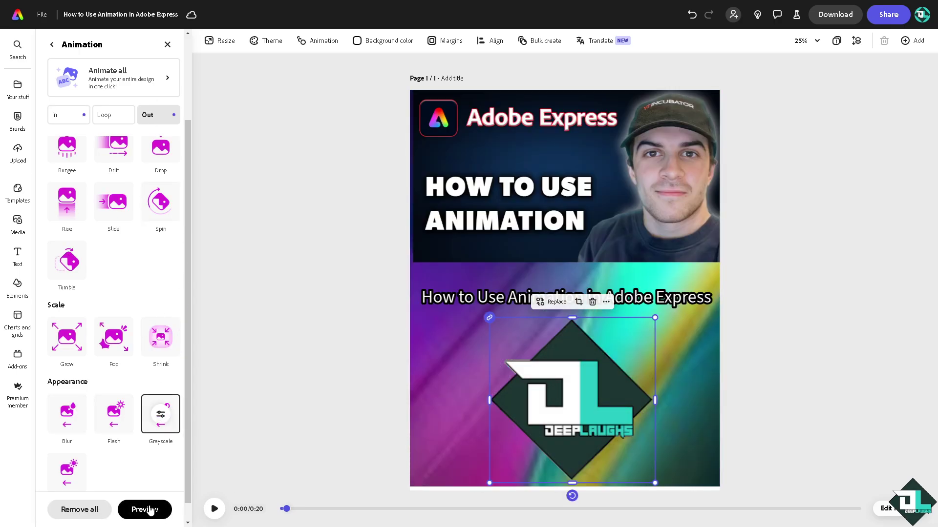
left_click(146, 510)
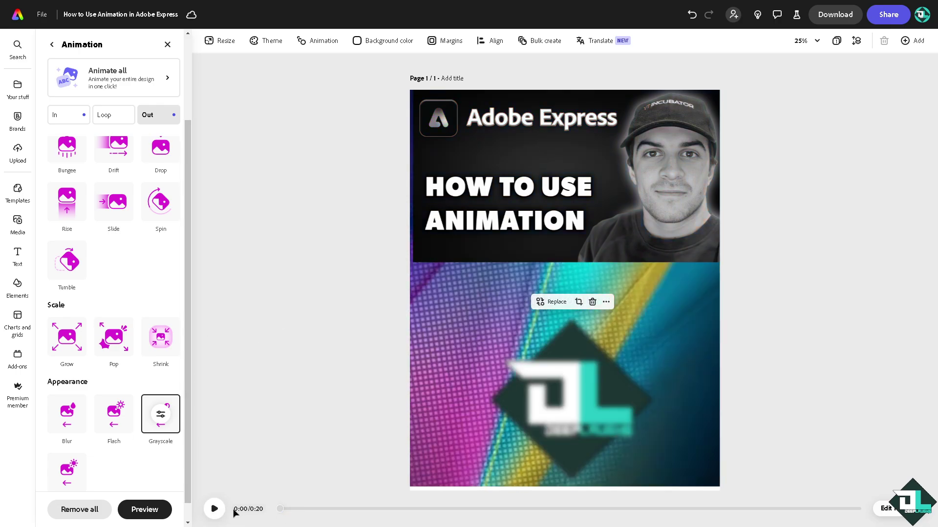
Step: Close the Animation panel and replay the full 20-second design from 0:00
left_click(168, 44)
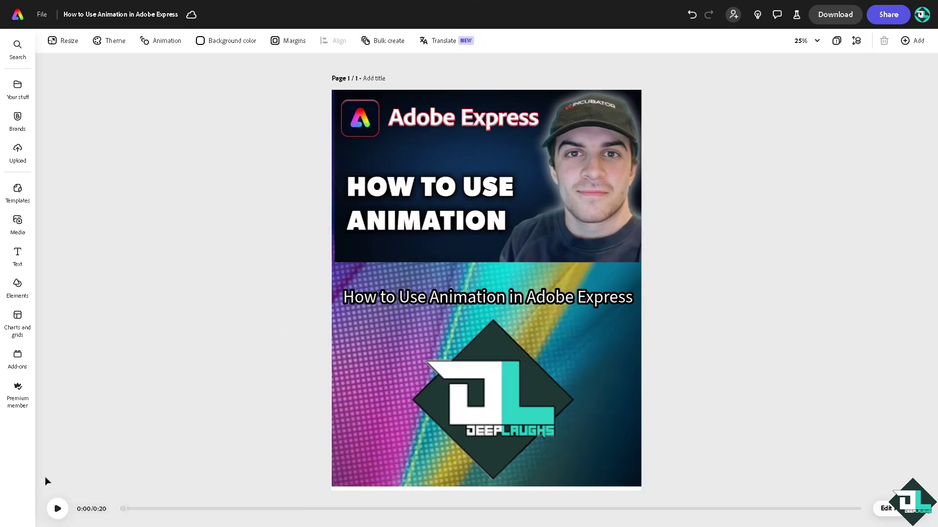
left_click(56, 509)
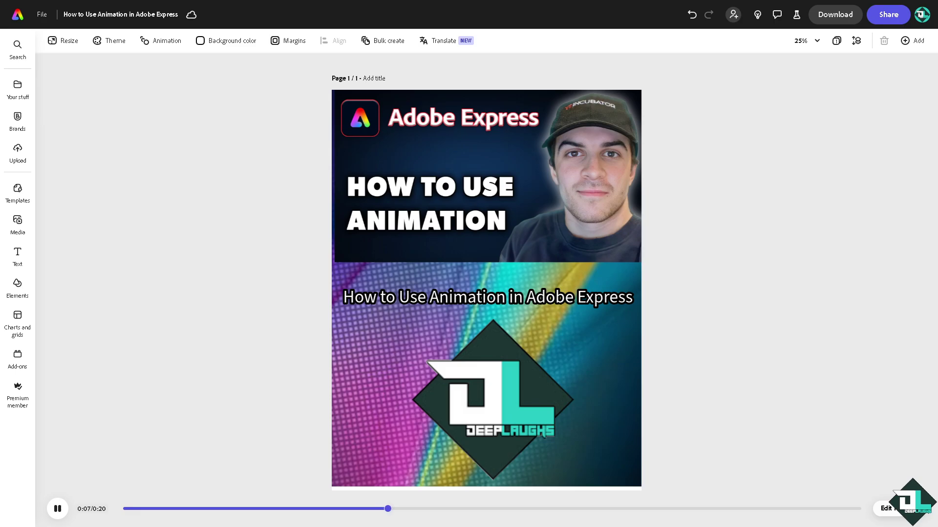
left_click(130, 510)
left_click(58, 509)
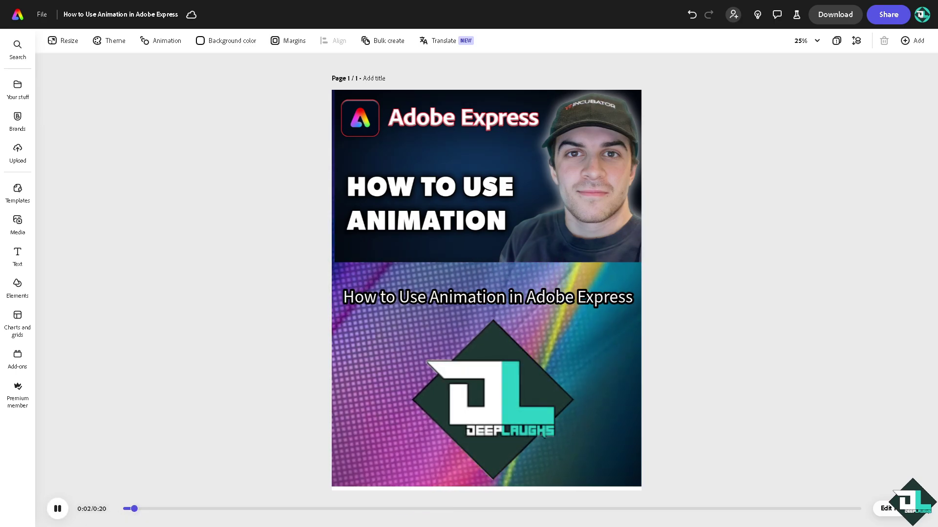